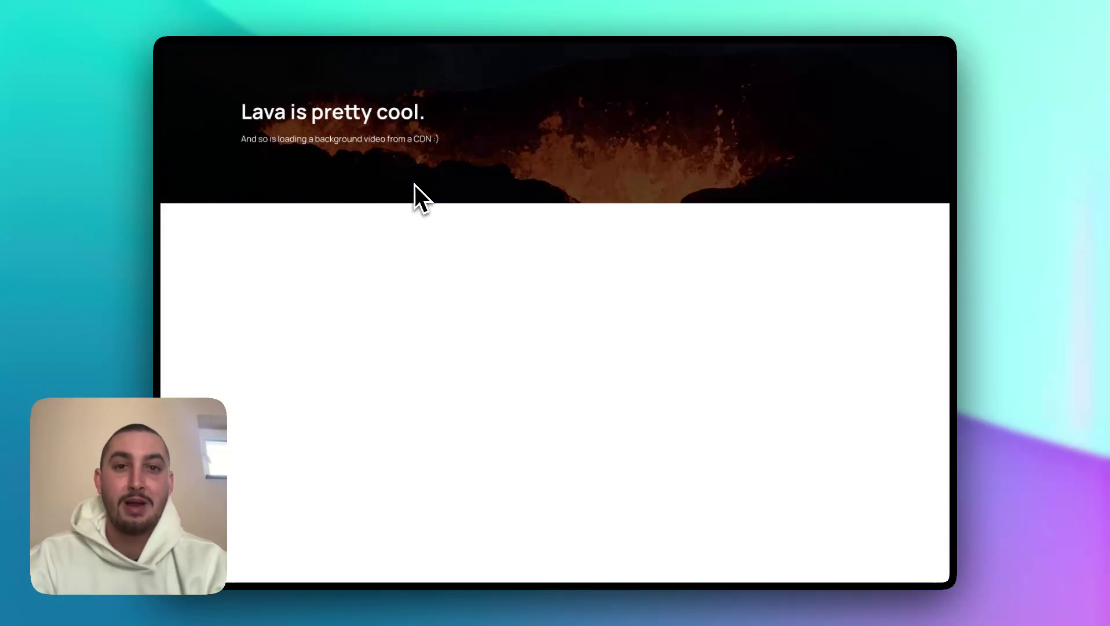
Inspect the hero's video element and its CDN source tag in DevTools, then open the 'Background Video with CDN' forum thread.
{"action": "right_click", "coordinate": [522, 154]}
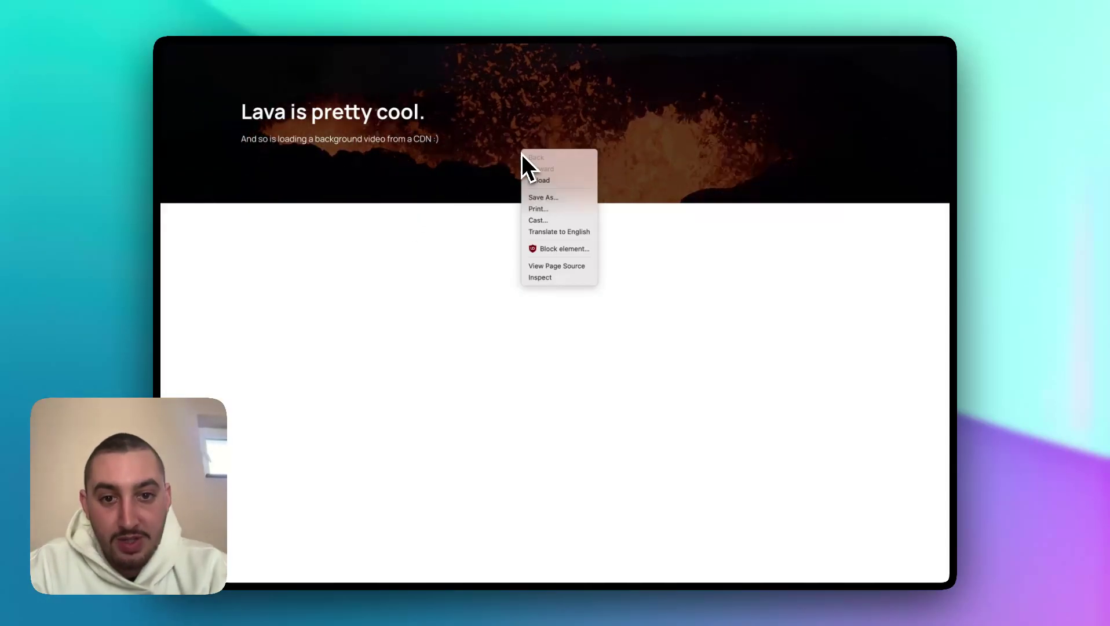
{"action": "left_click", "coordinate": [542, 278]}
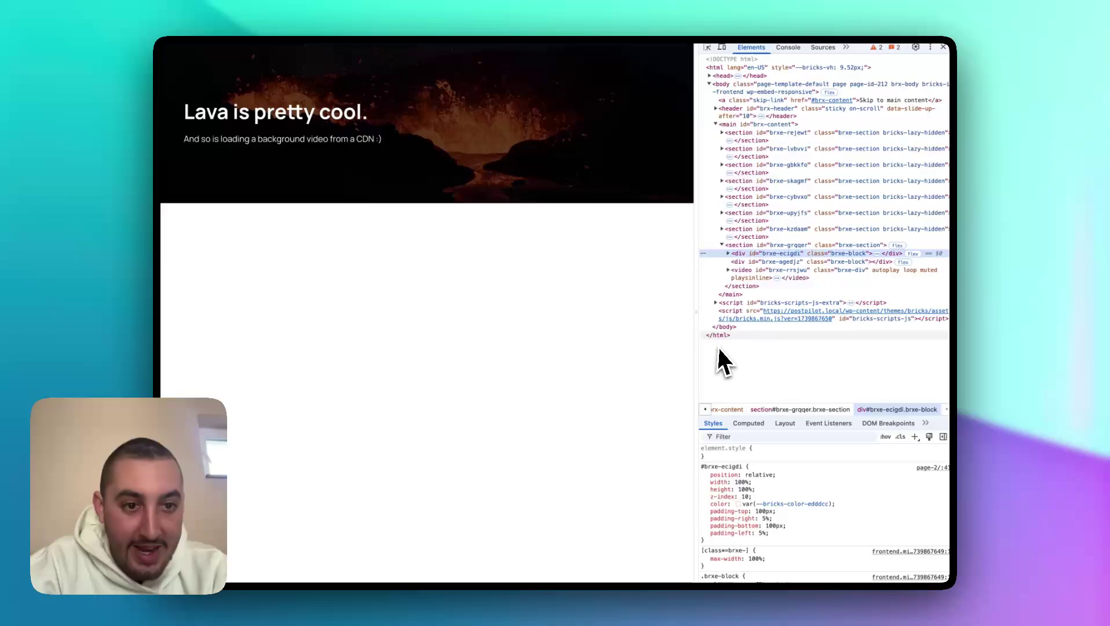
{"action": "left_click", "coordinate": [752, 278]}
{"action": "left_click", "coordinate": [728, 270]}
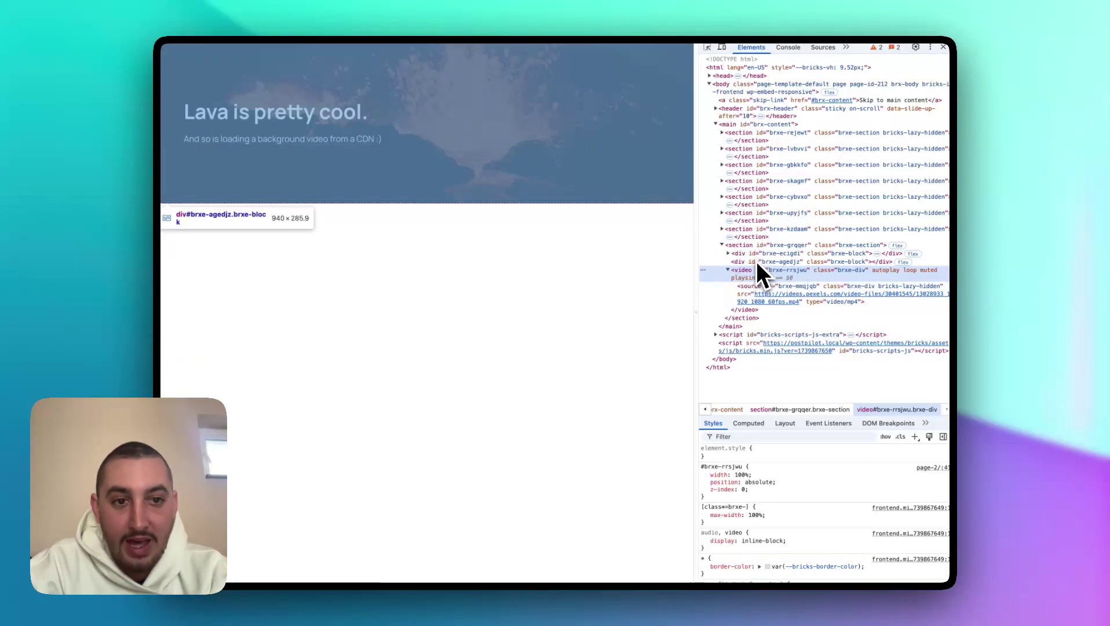
{"action": "left_click", "coordinate": [943, 47]}
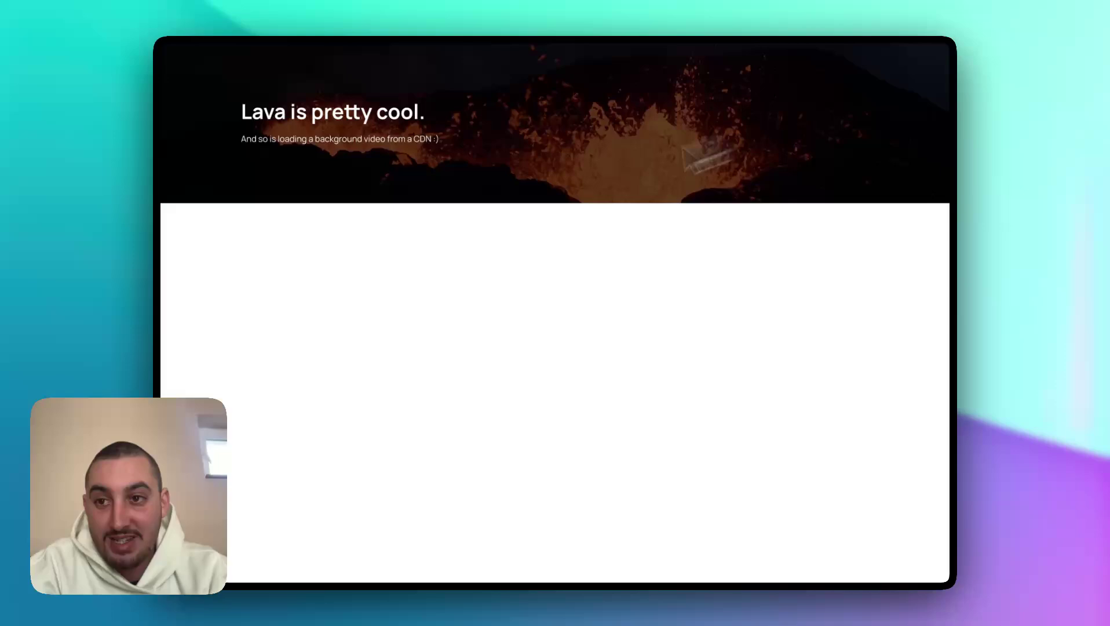
{"action": "key", "text": "ctrl+Tab"}
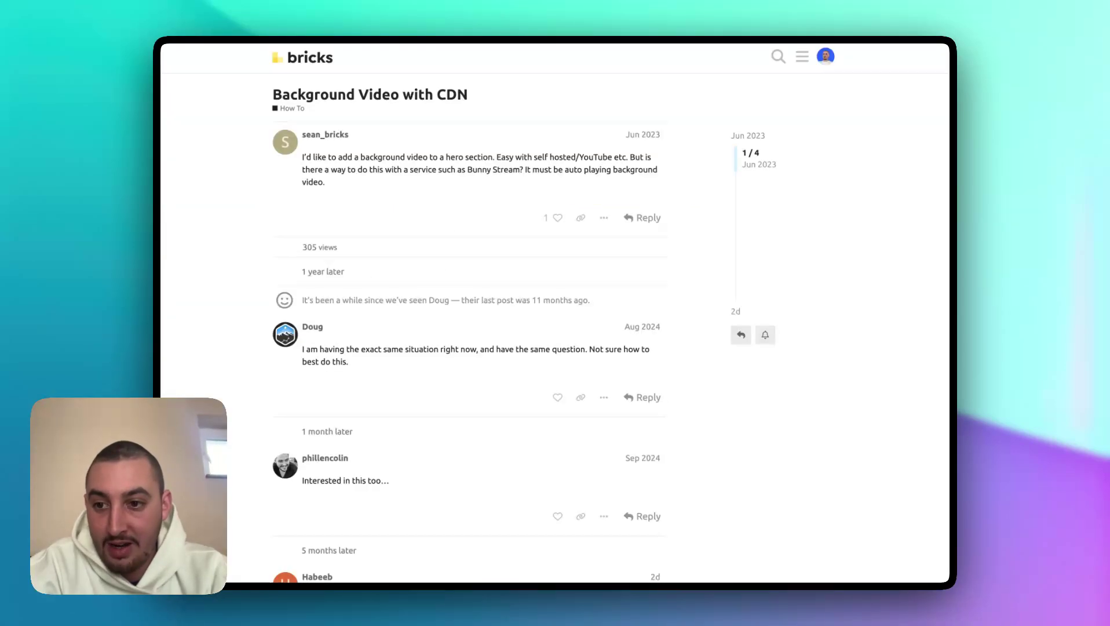
Return to the Bricks editor and select the Video Section's Content element.
{"action": "key", "text": "ctrl+Tab"}
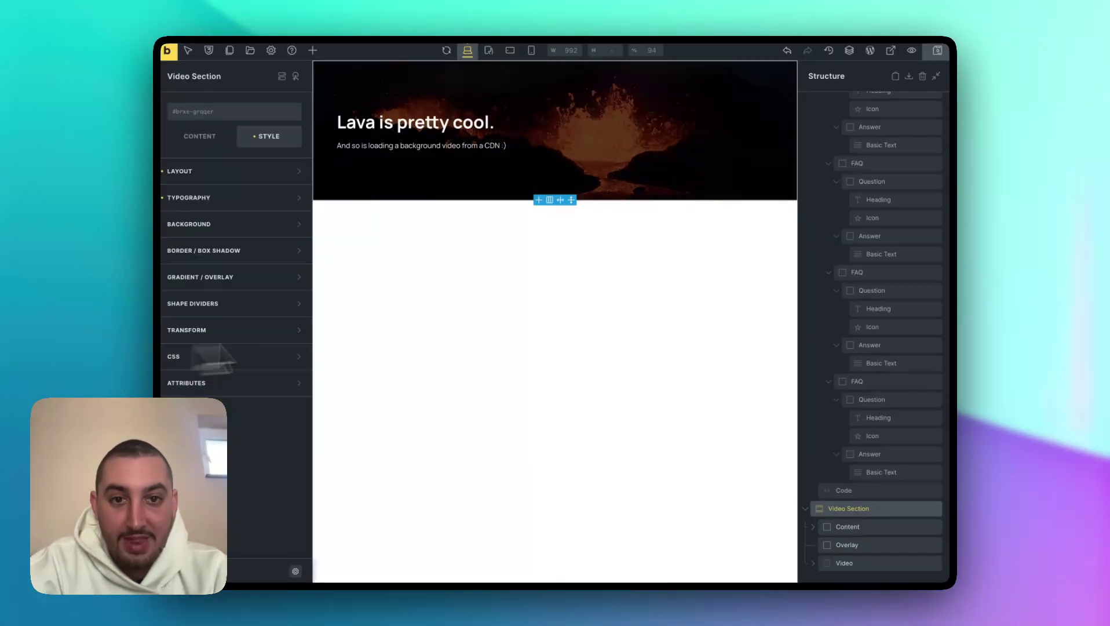
{"action": "left_click", "coordinate": [549, 159]}
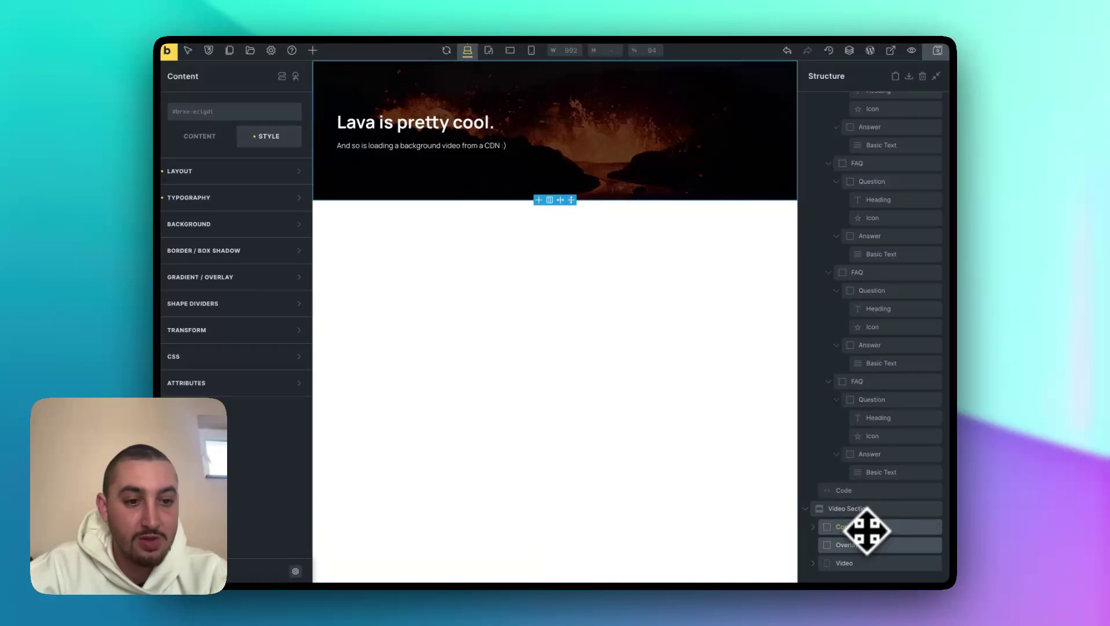
Check the Video element's custom 'video' HTML tag, then select its nested Source child set to custom tag 'source'.
{"action": "left_click", "coordinate": [846, 563]}
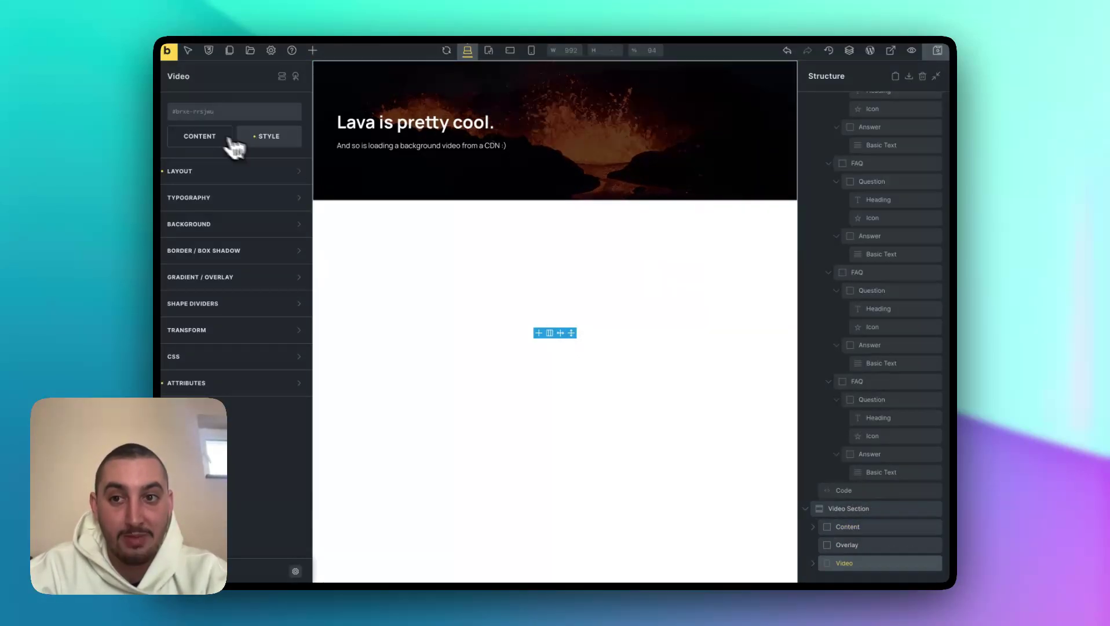
{"action": "left_click", "coordinate": [208, 138]}
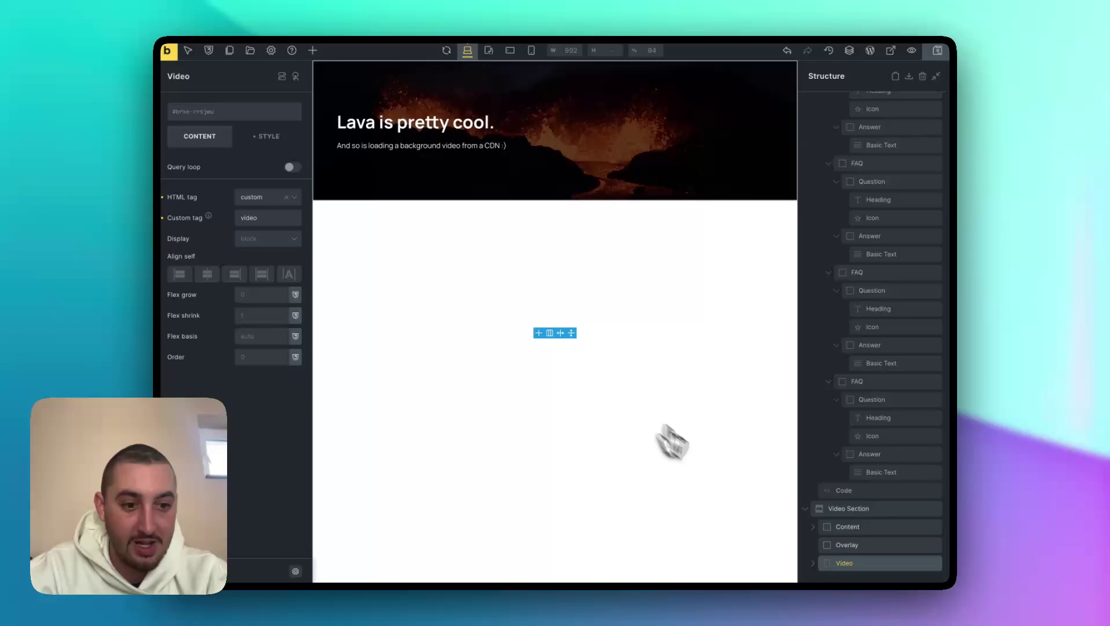
{"action": "left_click", "coordinate": [814, 563]}
{"action": "scroll", "coordinate": [834, 562], "scroll_direction": "down", "scroll_amount": 1}
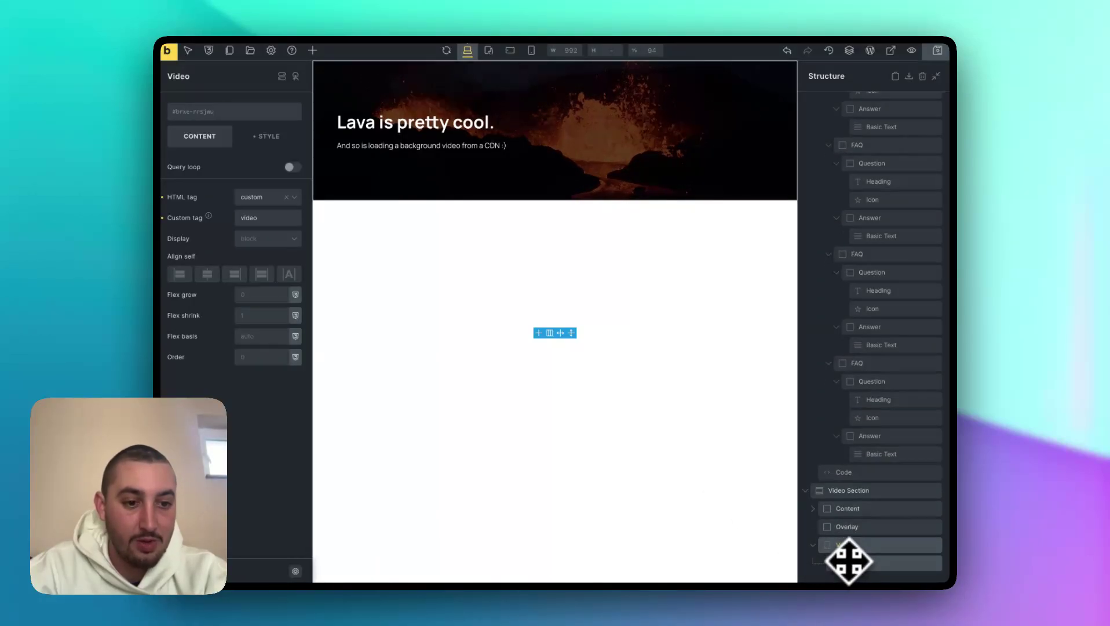
{"action": "left_click", "coordinate": [851, 561]}
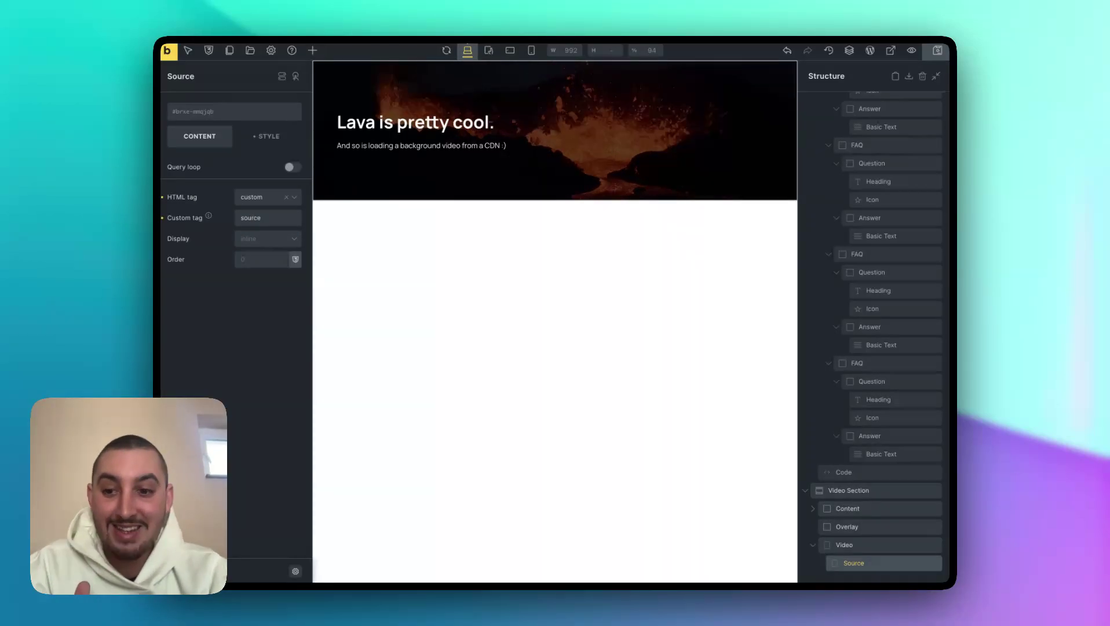
Preview the page, then browse BricksBoard's Allow HTML Tags plugin page down to the footer.
{"action": "key", "text": "ctrl+shift+p"}
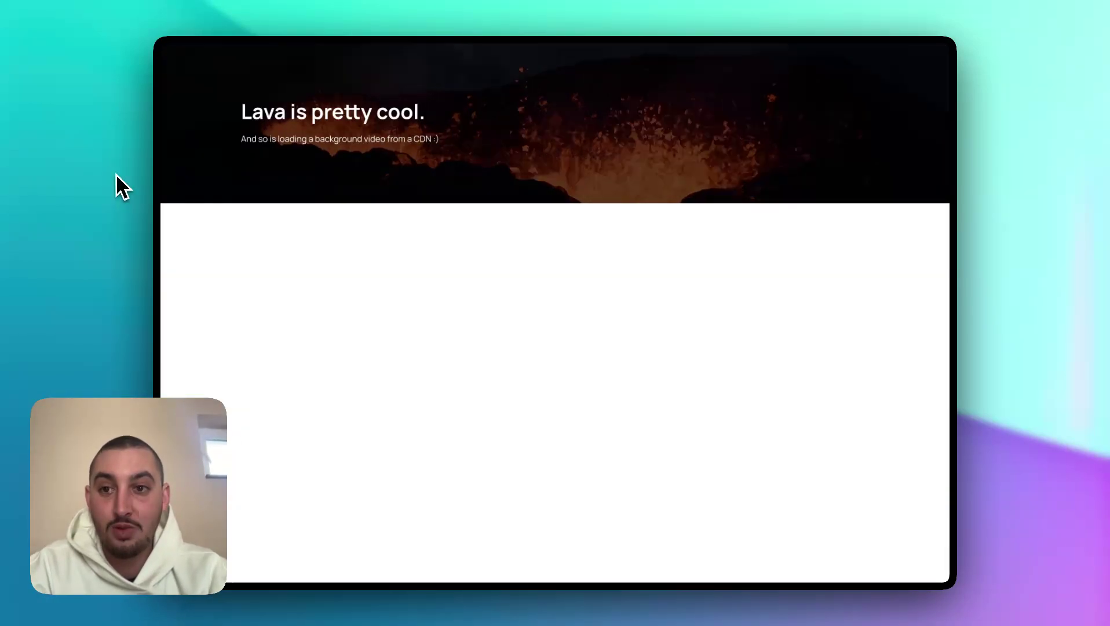
{"action": "key", "text": "ctrl+Tab"}
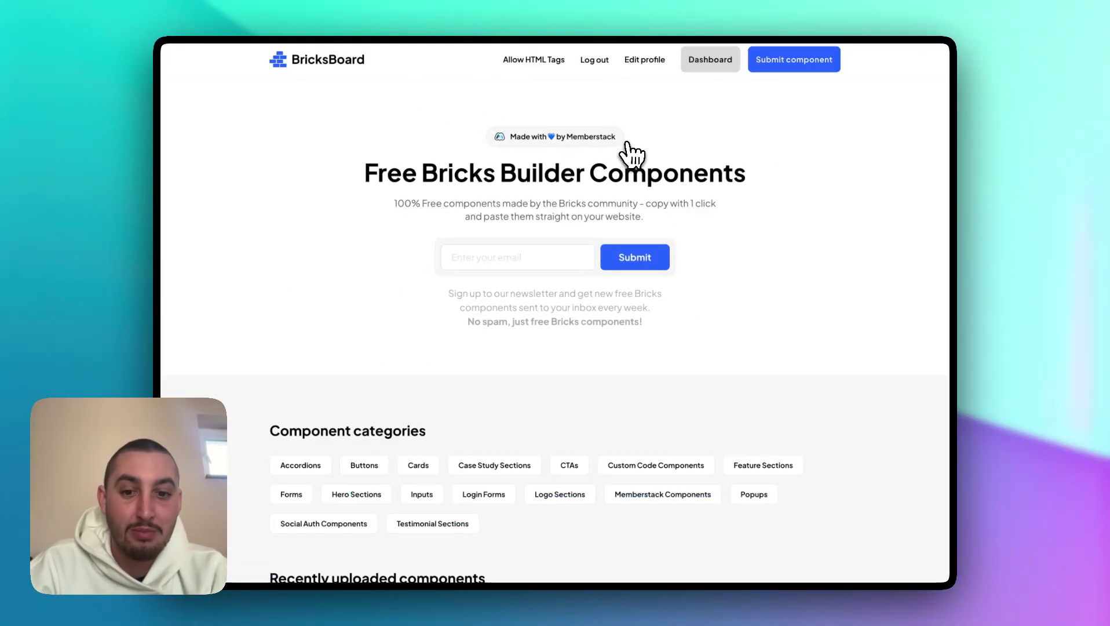
{"action": "scroll", "coordinate": [631, 156], "scroll_direction": "down", "scroll_amount": 5}
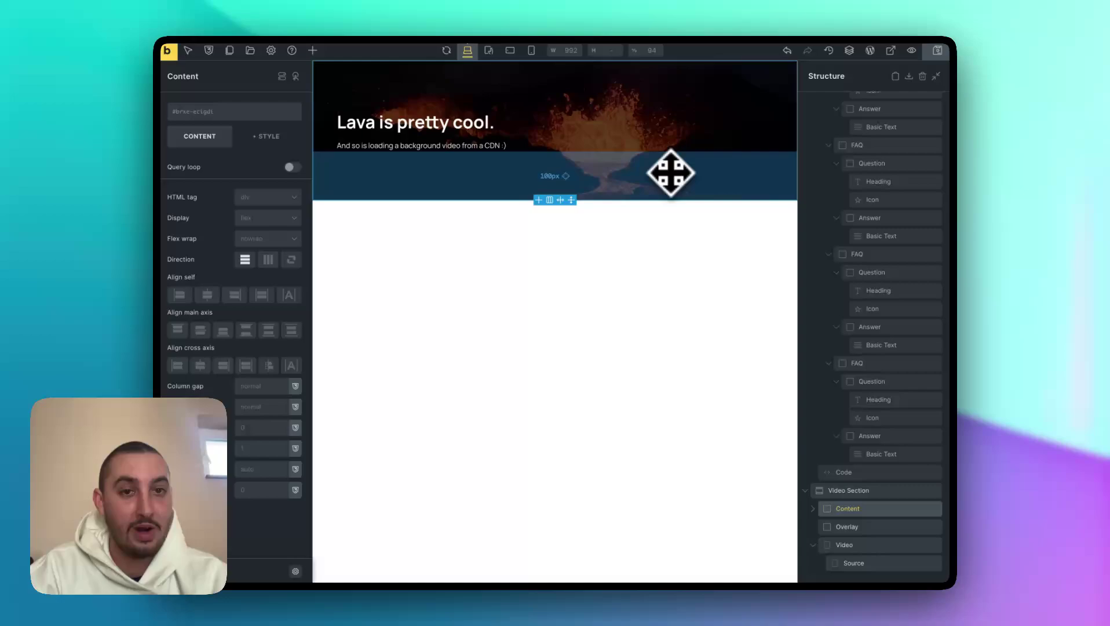
Review the Video Section's layout styles, then select Content and Overlay, showing Overlay absolute at z-index 2.
{"action": "left_click", "coordinate": [869, 490]}
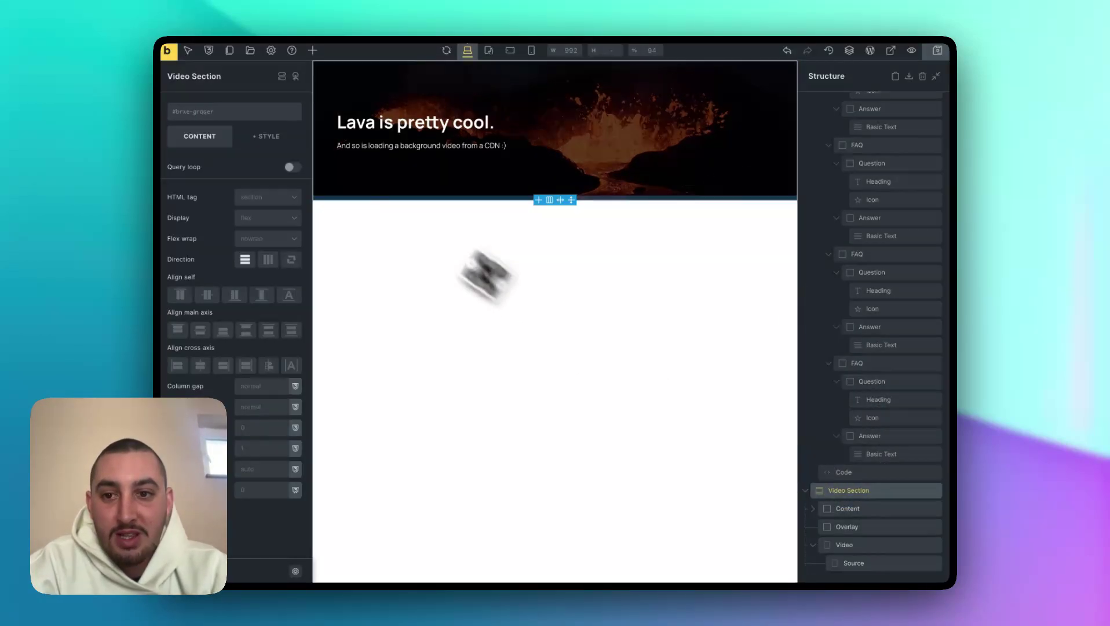
{"action": "left_click", "coordinate": [263, 138]}
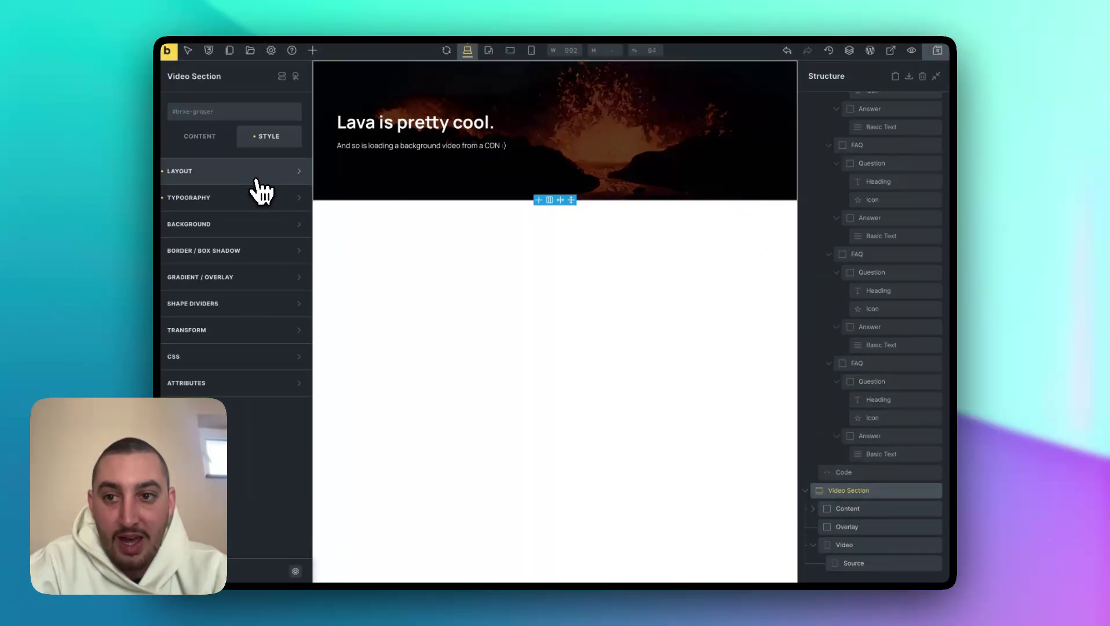
{"action": "left_click", "coordinate": [255, 177]}
{"action": "scroll", "coordinate": [261, 355], "scroll_direction": "down", "scroll_amount": 10}
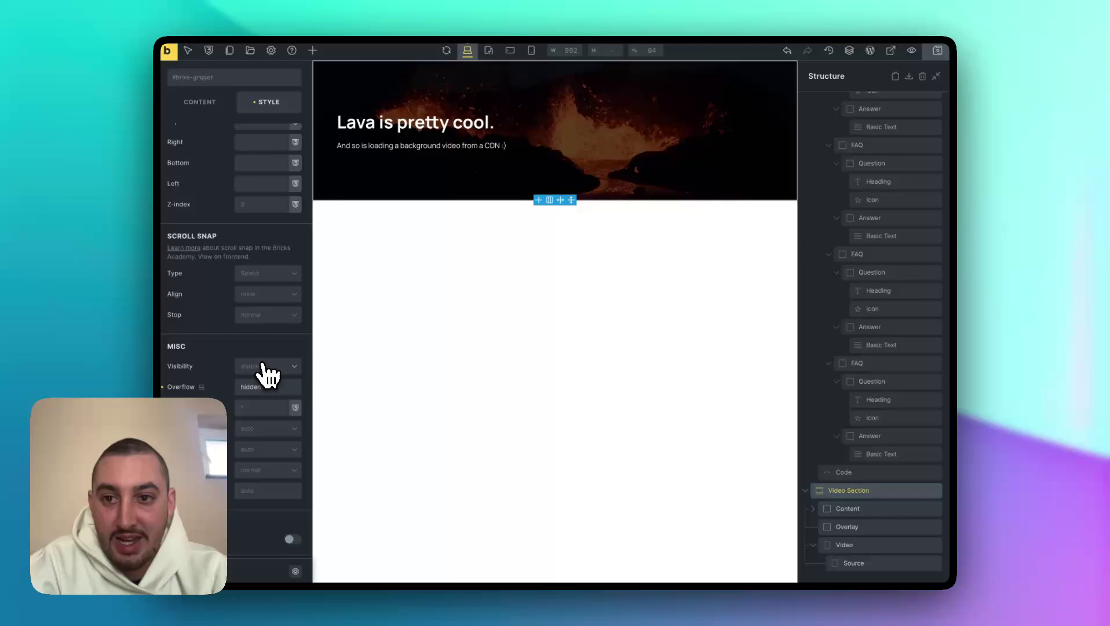
{"action": "scroll", "coordinate": [264, 366], "scroll_direction": "up", "scroll_amount": 4}
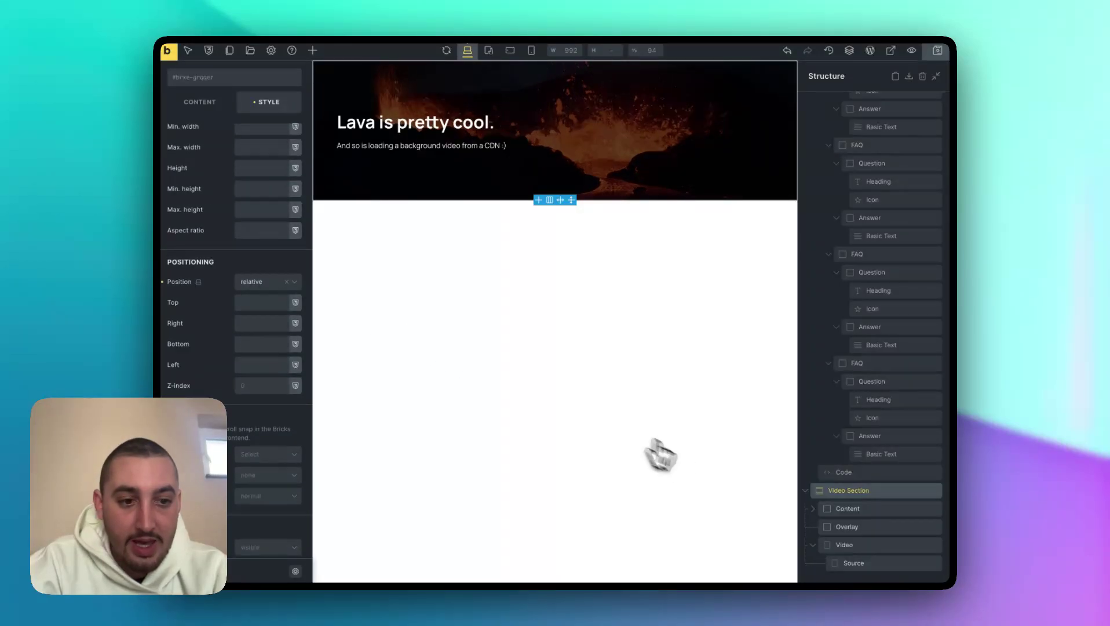
{"action": "left_click", "coordinate": [851, 513]}
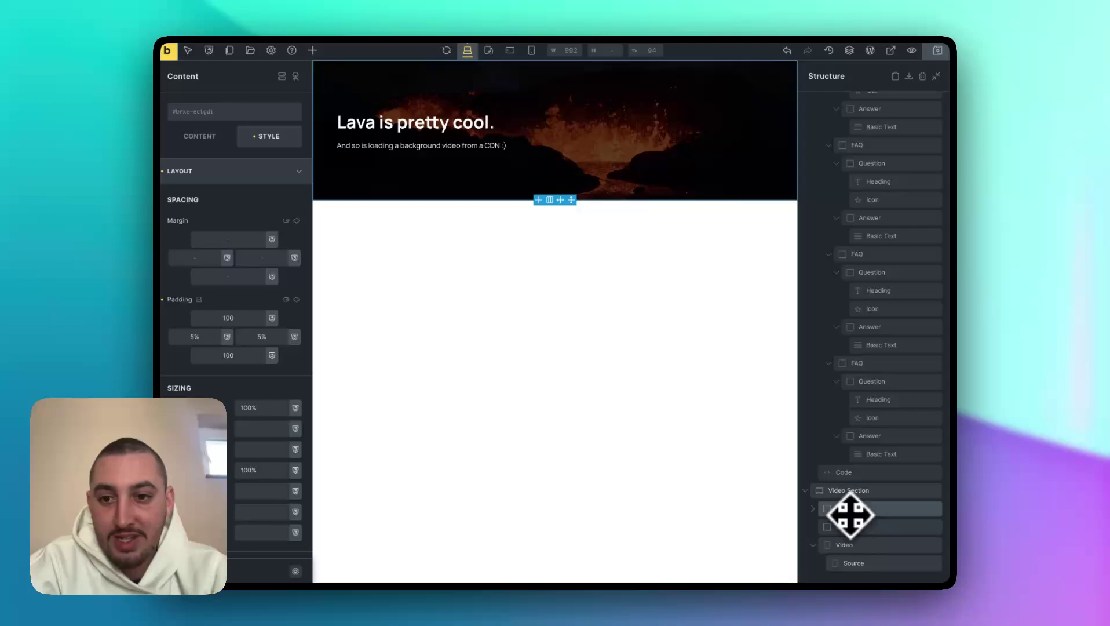
{"action": "scroll", "coordinate": [241, 383], "scroll_direction": "down", "scroll_amount": 5}
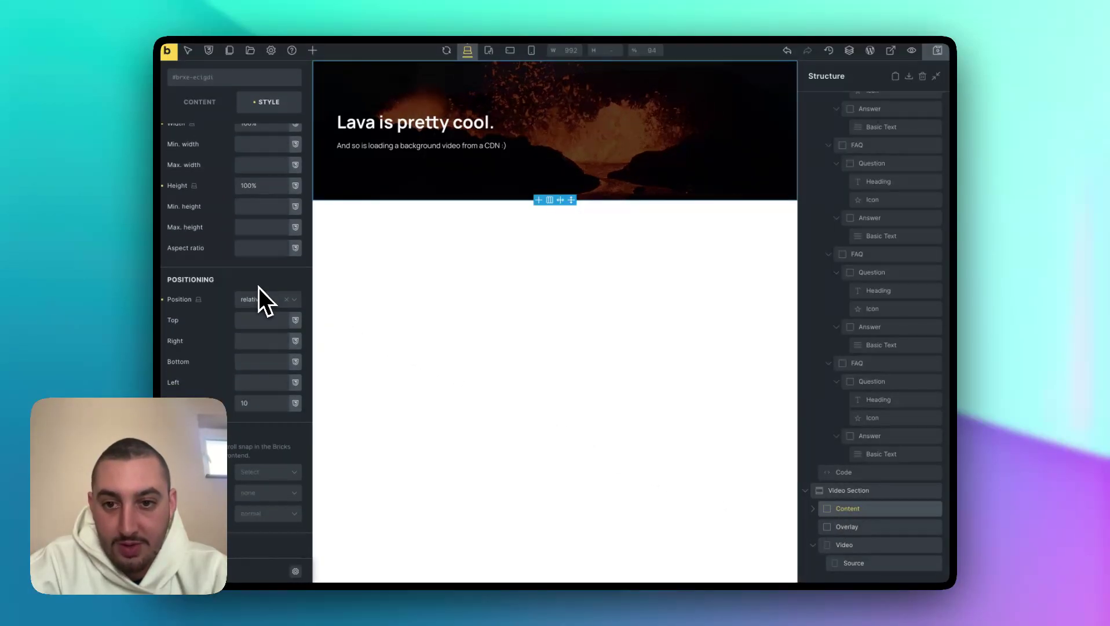
{"action": "left_click", "coordinate": [840, 526]}
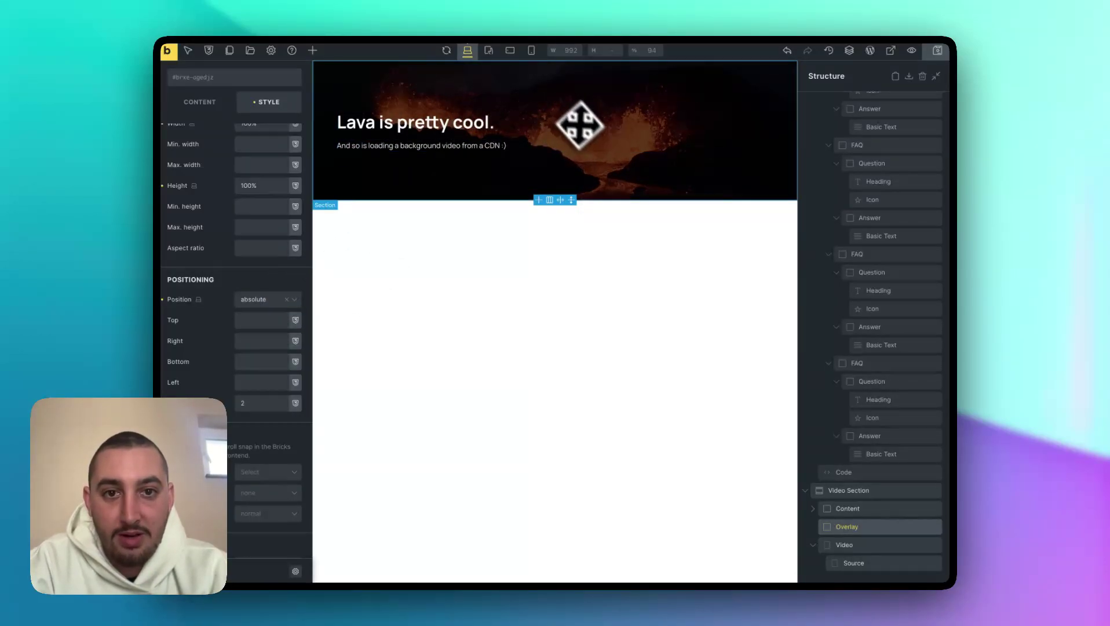
Set the Overlay background to black with reduced Transparency, after briefly trying a light blue.
{"action": "scroll", "coordinate": [256, 182], "scroll_direction": "up", "scroll_amount": 5}
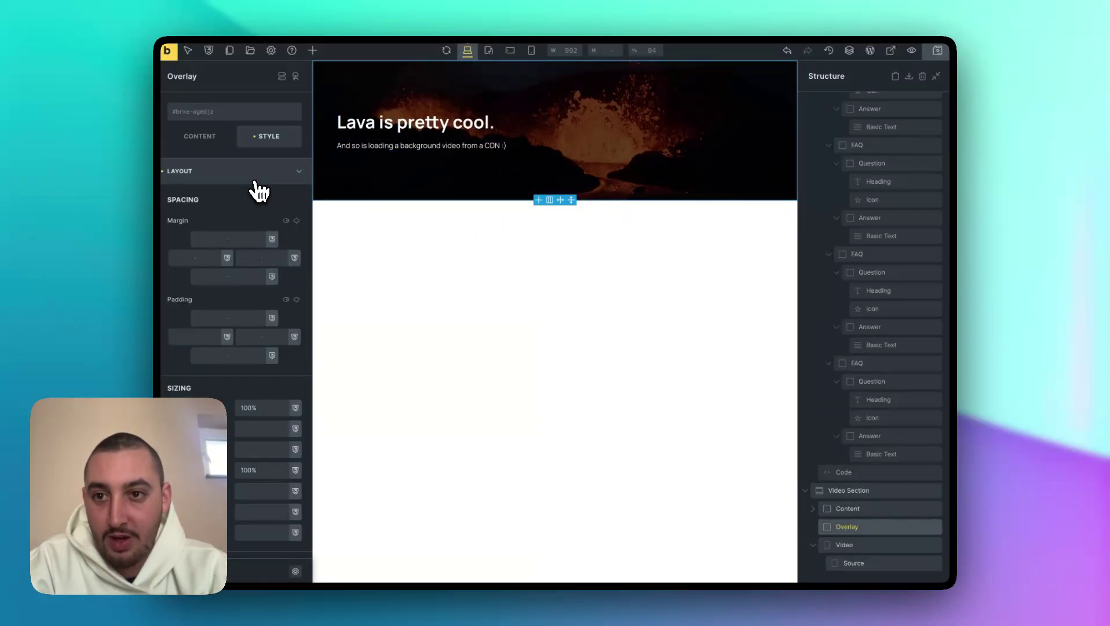
{"action": "left_click", "coordinate": [255, 176]}
{"action": "left_click", "coordinate": [253, 226]}
{"action": "left_click", "coordinate": [293, 249]}
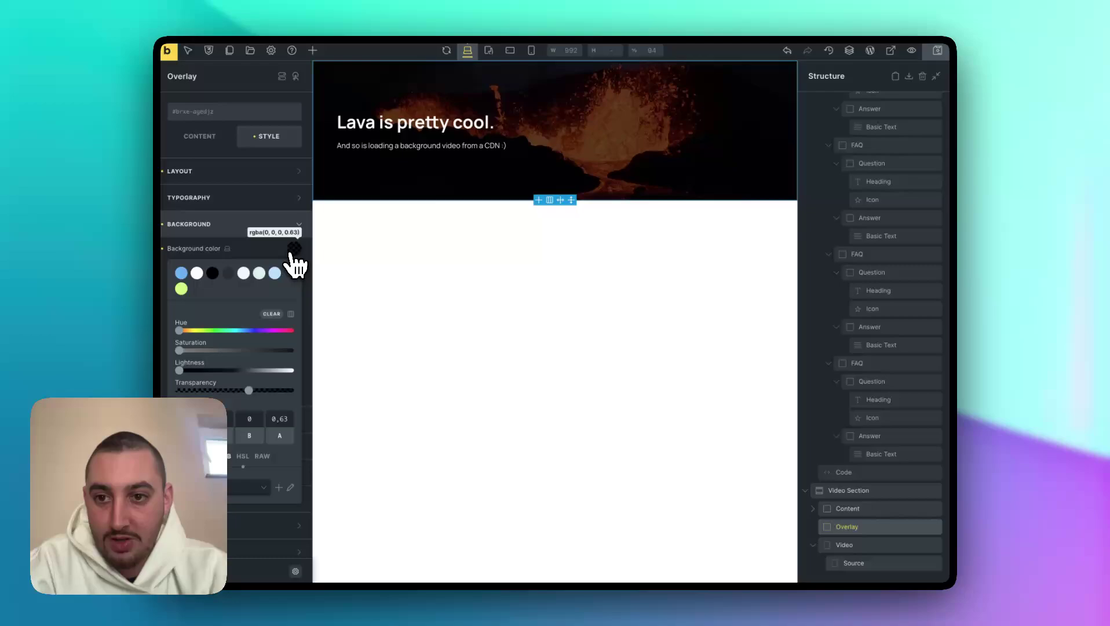
{"action": "left_click", "coordinate": [274, 272]}
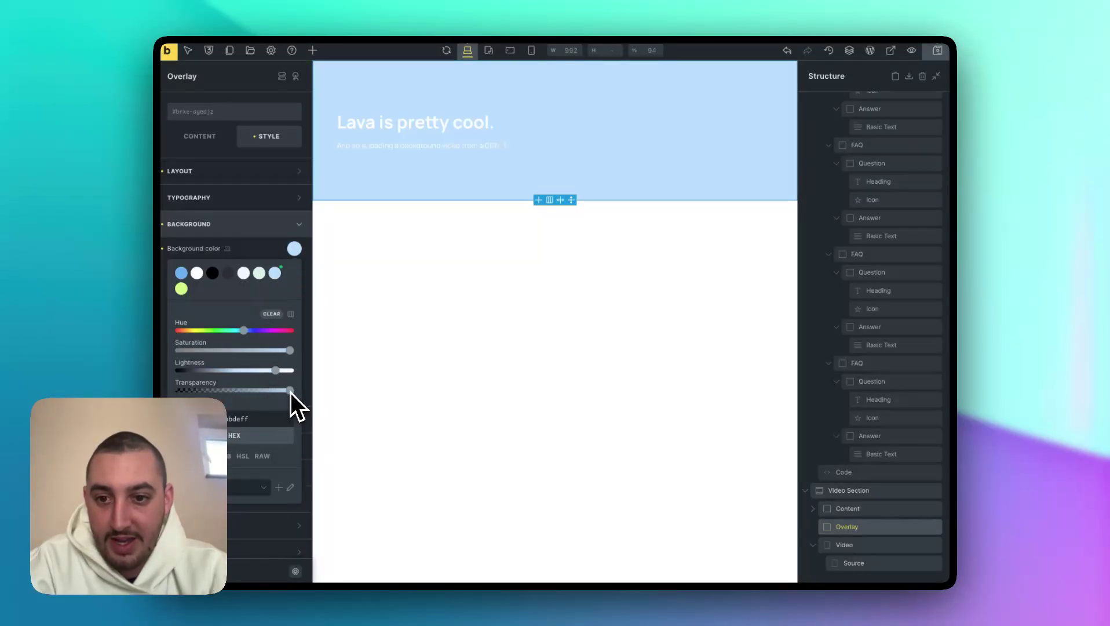
{"action": "left_click_drag", "start_coordinate": [290, 391], "coordinate": [281, 391]}
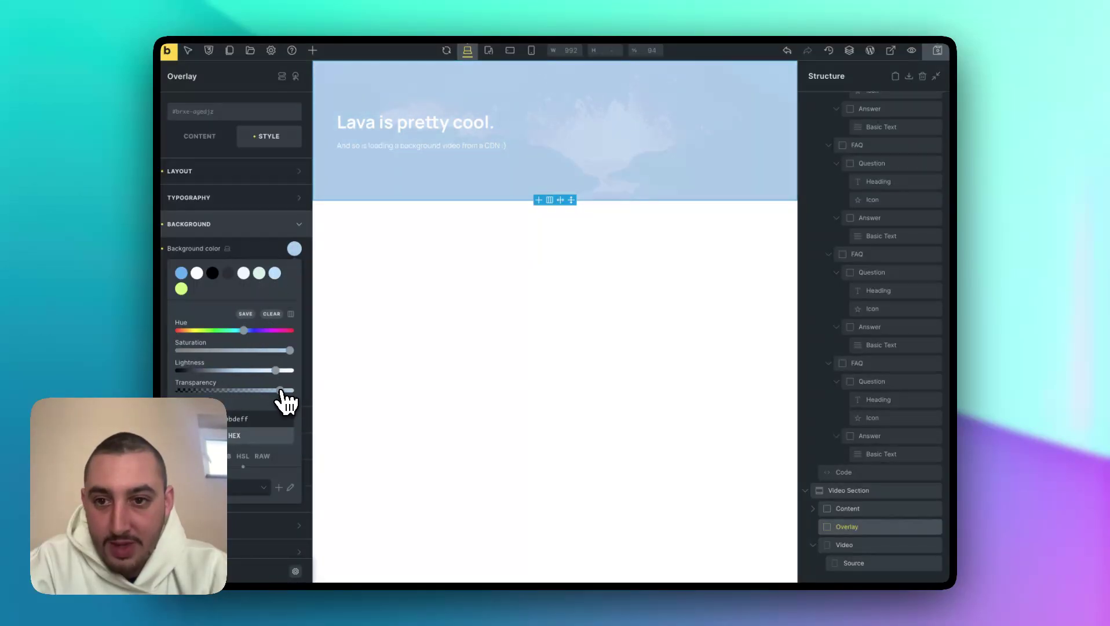
{"action": "left_click", "coordinate": [213, 273]}
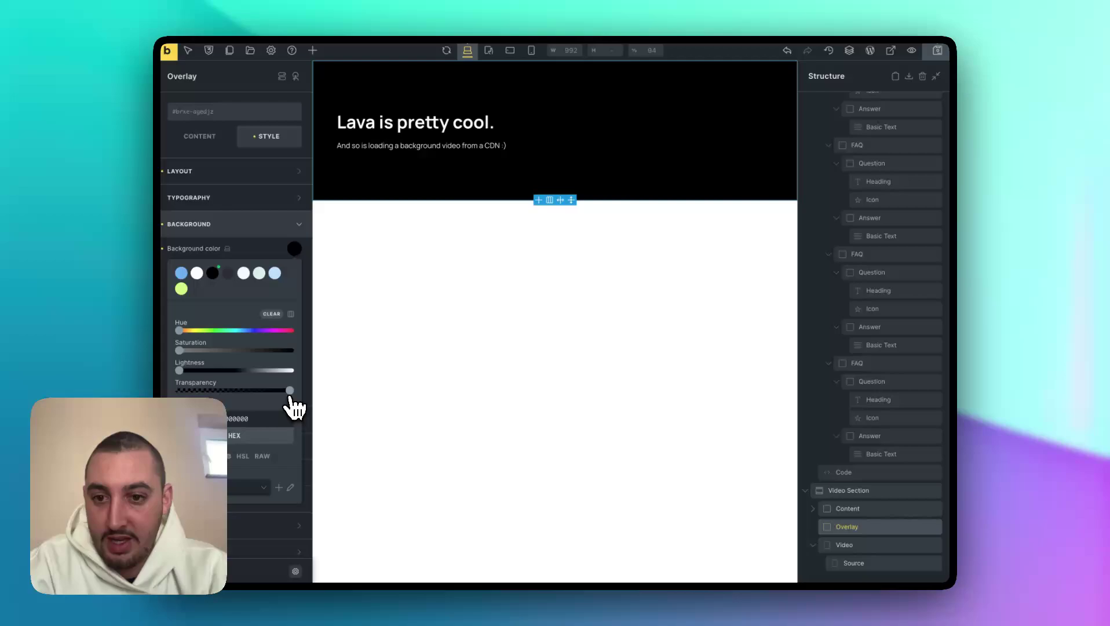
{"action": "left_click_drag", "start_coordinate": [290, 391], "coordinate": [264, 391]}
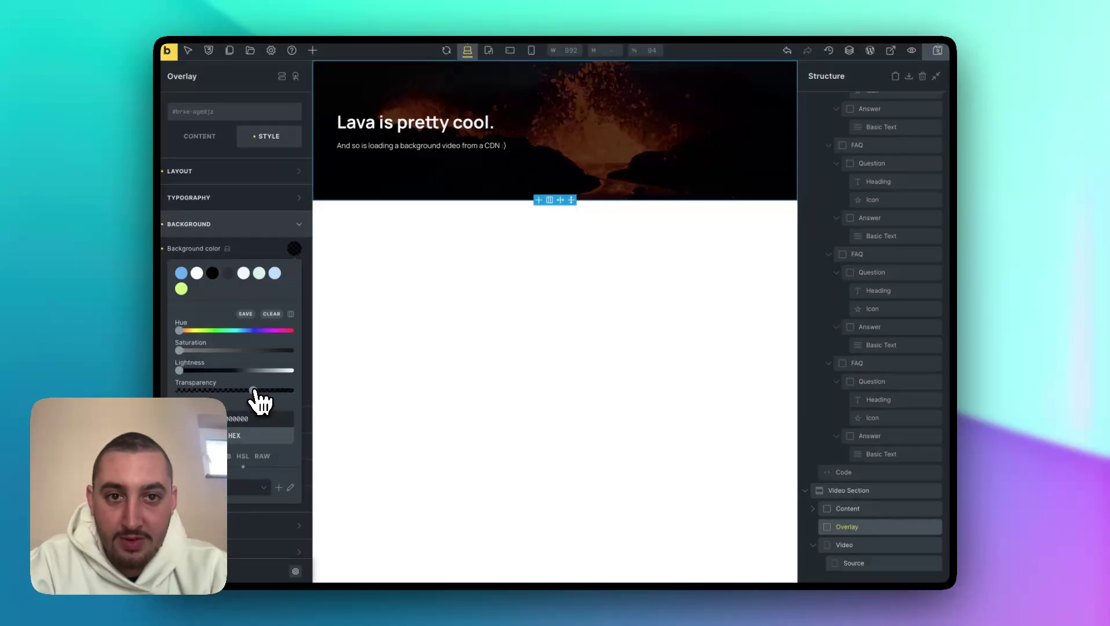
{"action": "left_click", "coordinate": [629, 129]}
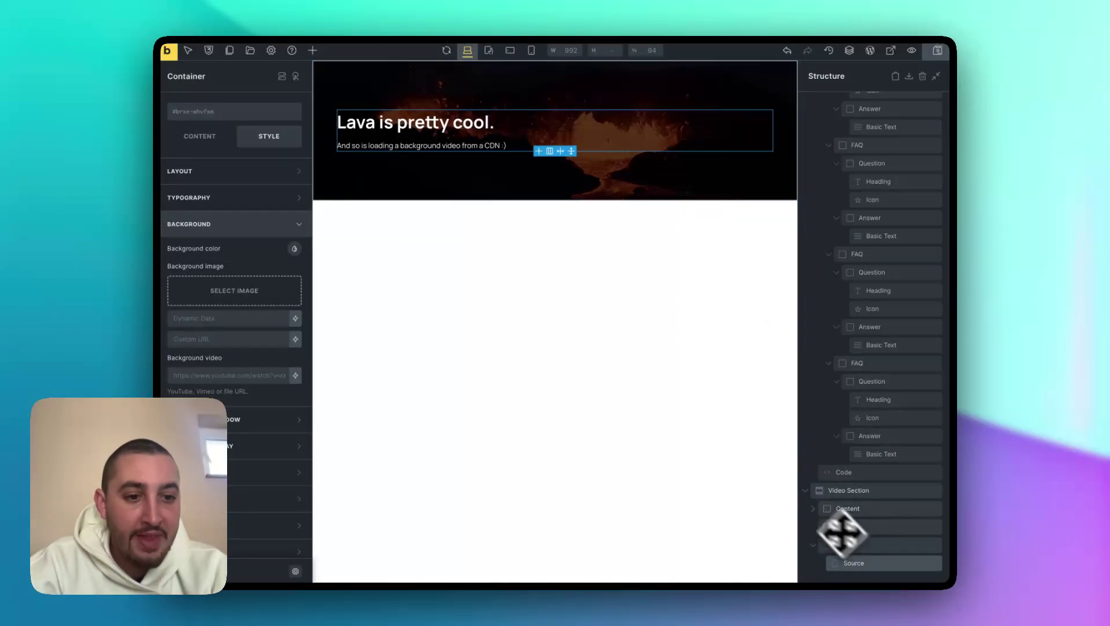
Select the Video element and view its custom 'video' HTML tag in the Content settings.
{"action": "left_click", "coordinate": [877, 546]}
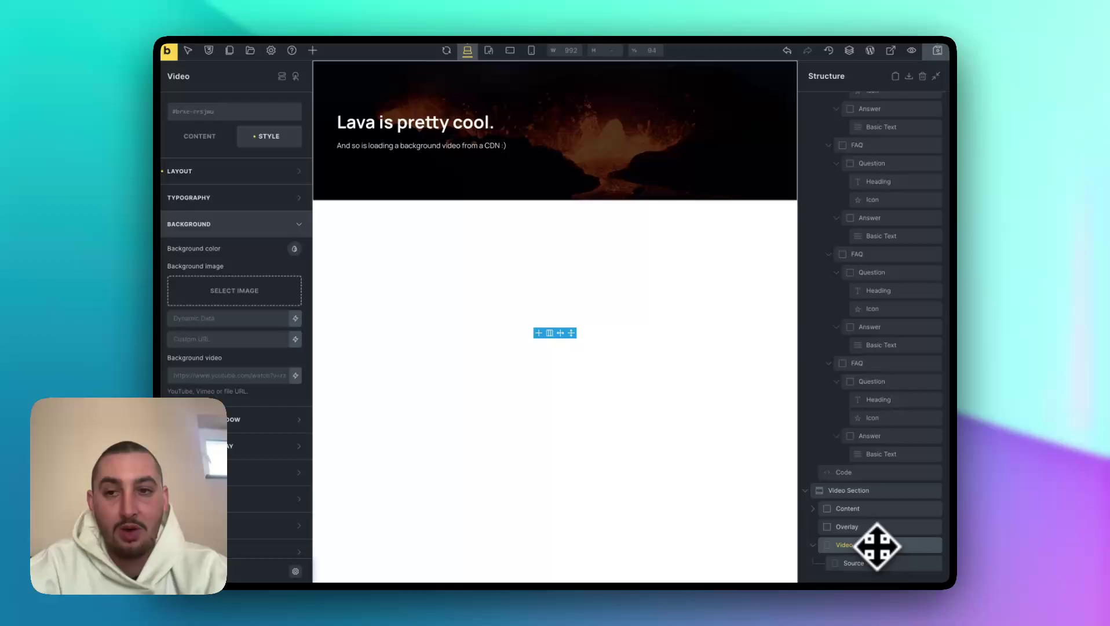
{"action": "left_click", "coordinate": [283, 224]}
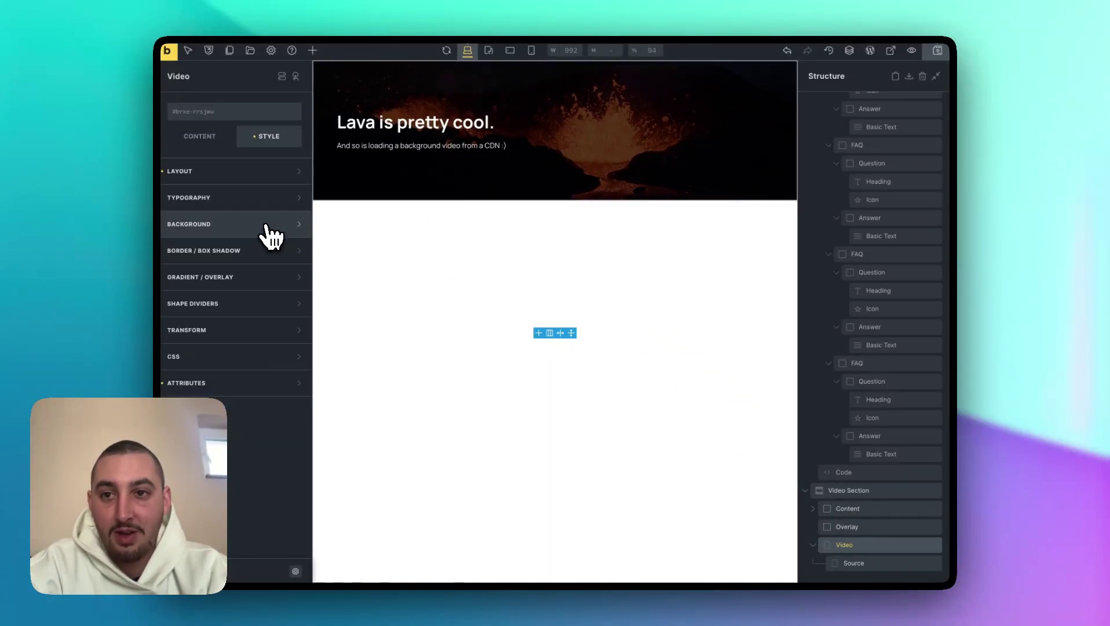
{"action": "left_click", "coordinate": [214, 142]}
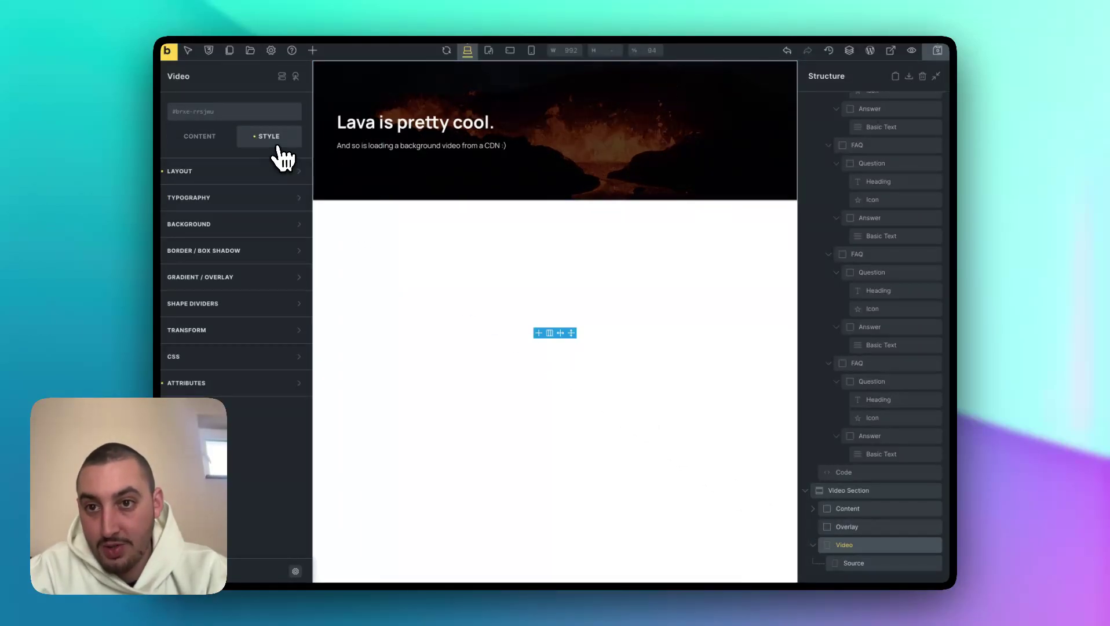
Expand the Video element's Attributes and inspect the autoplay entry alongside loop, muted and playsinline.
{"action": "left_click", "coordinate": [243, 383]}
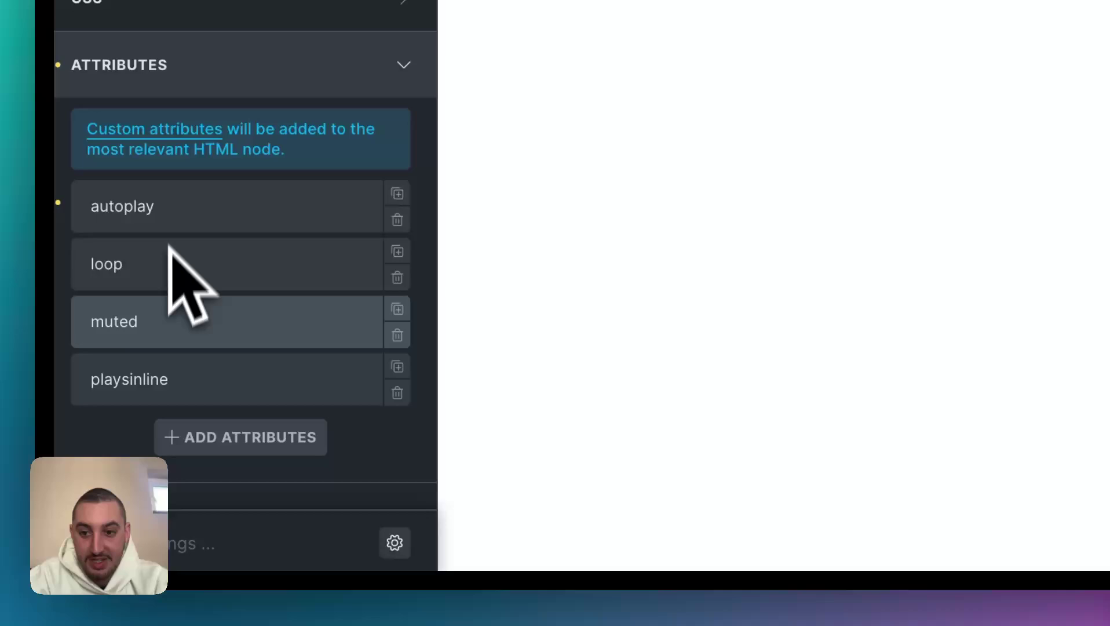
{"action": "left_click", "coordinate": [163, 223]}
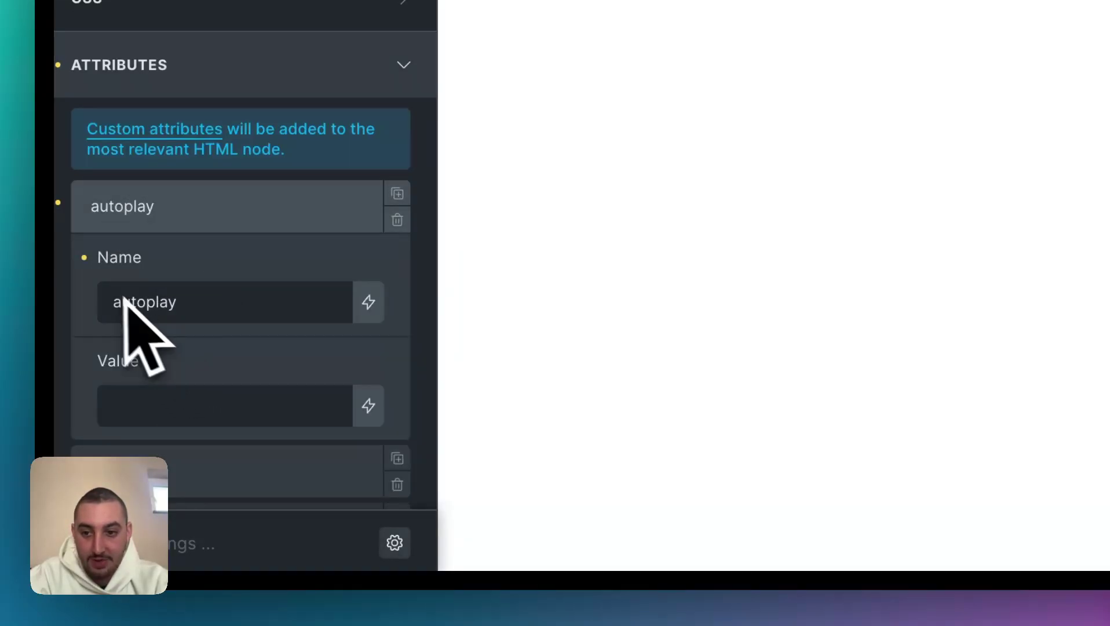
{"action": "left_click", "coordinate": [203, 226]}
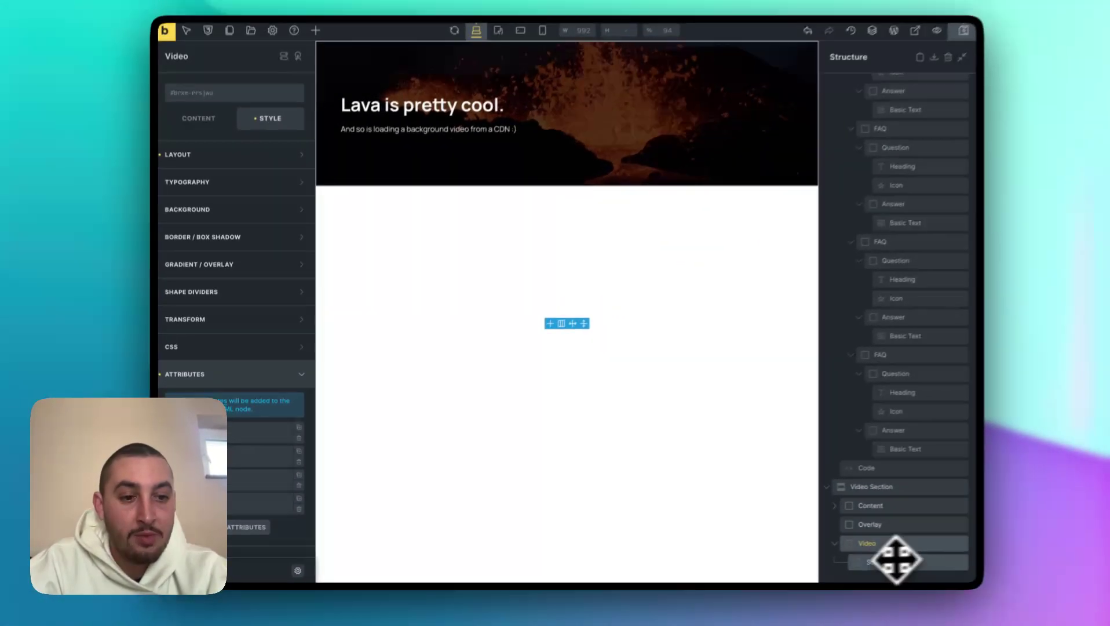
Review the Source element's custom 'source' tag, its src Pexels video URL and mp4 type attributes.
{"action": "left_click", "coordinate": [213, 137]}
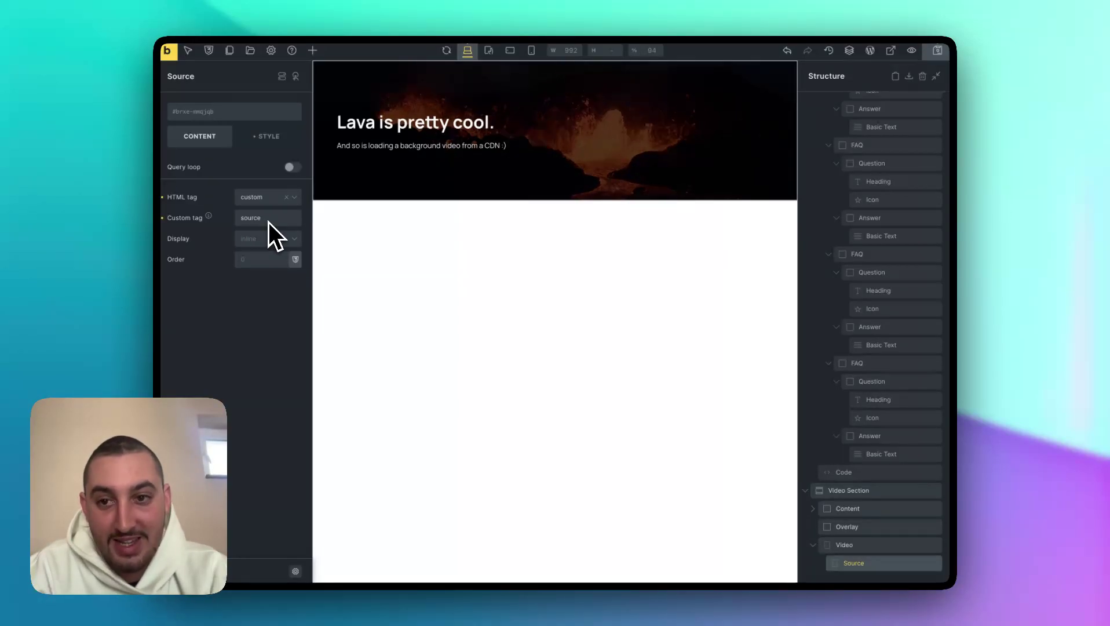
{"action": "left_click", "coordinate": [272, 145]}
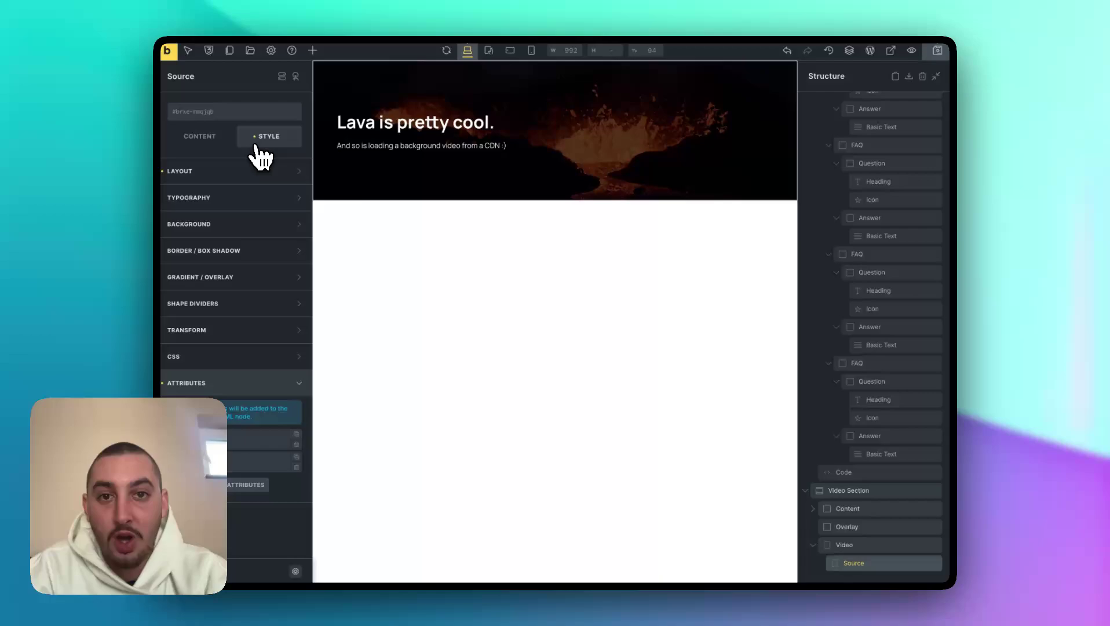
{"action": "left_click", "coordinate": [192, 440]}
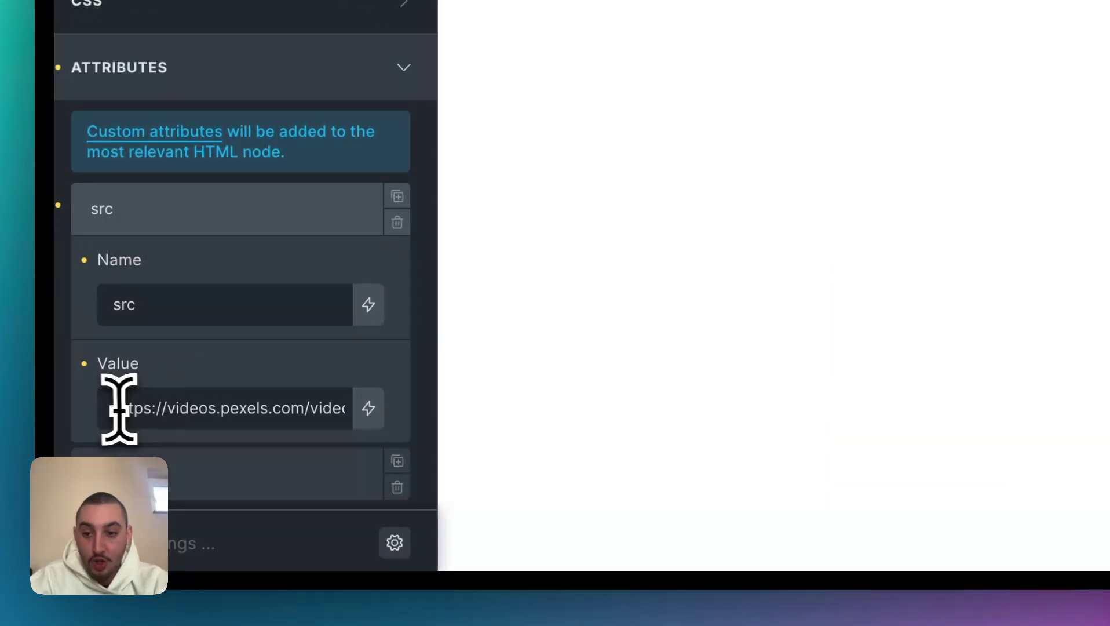
{"action": "left_click_drag", "start_coordinate": [119, 409], "coordinate": [384, 435]}
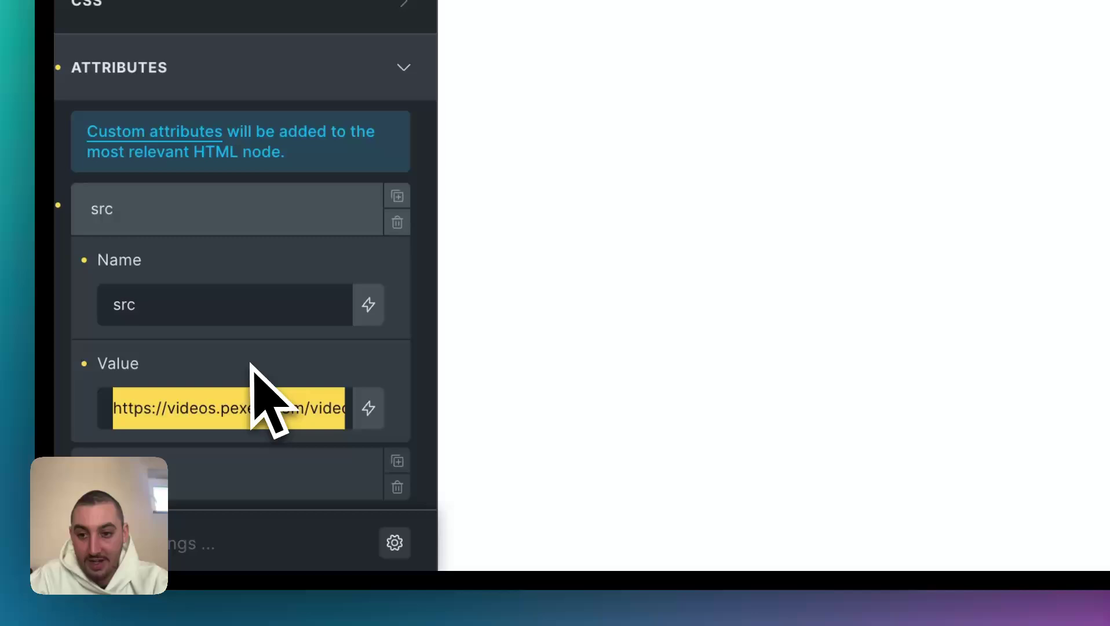
{"action": "left_click", "coordinate": [222, 206]}
{"action": "left_click", "coordinate": [219, 261]}
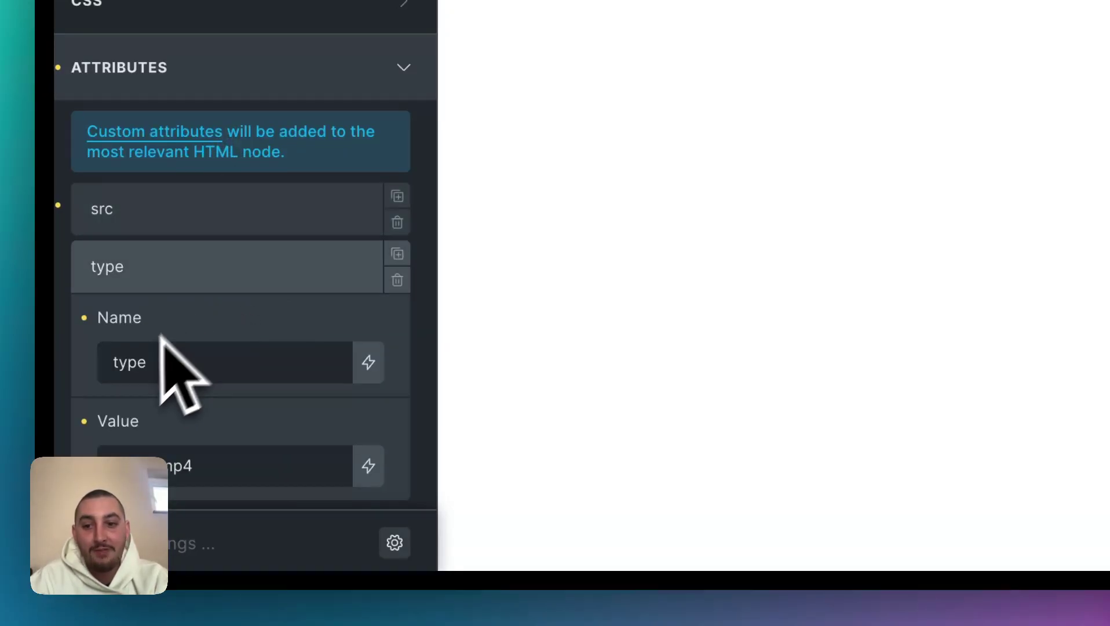